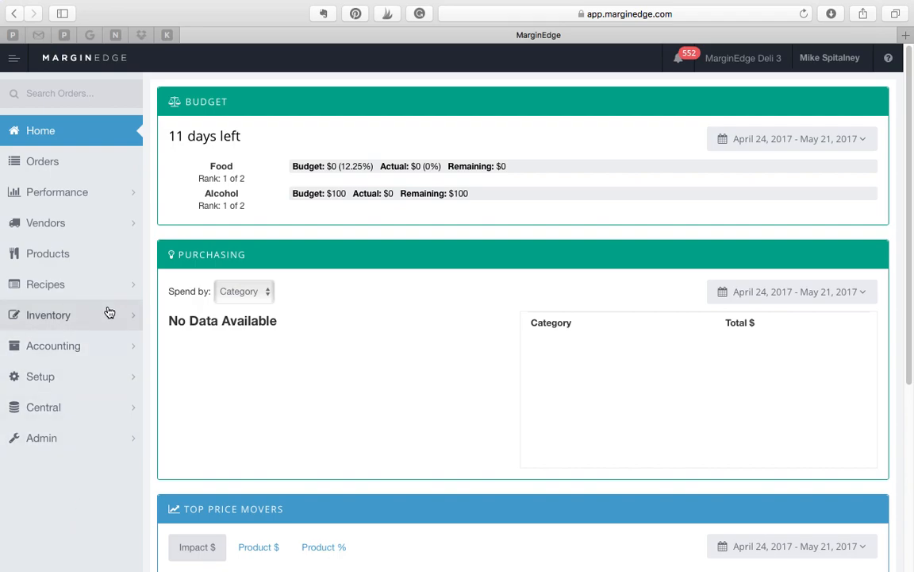
# Search the product list for "bud" and view the Bud Light Bottle details.
pyautogui.click(94, 254)
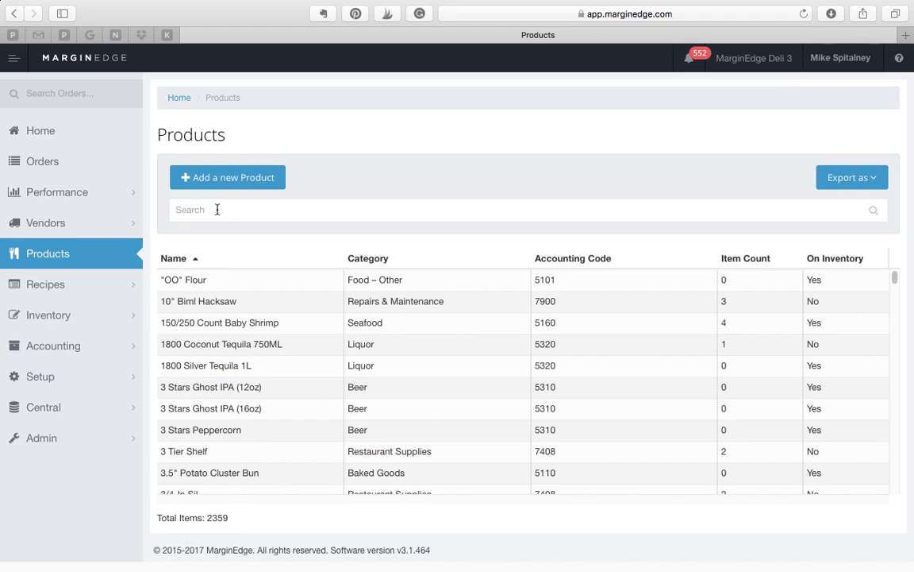
pyautogui.click(217, 209)
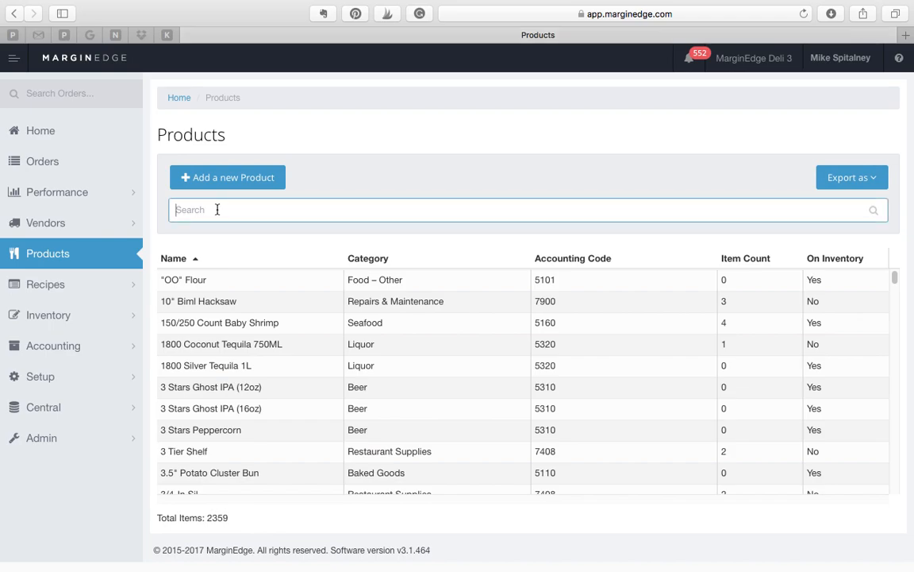
pyautogui.write('bud')
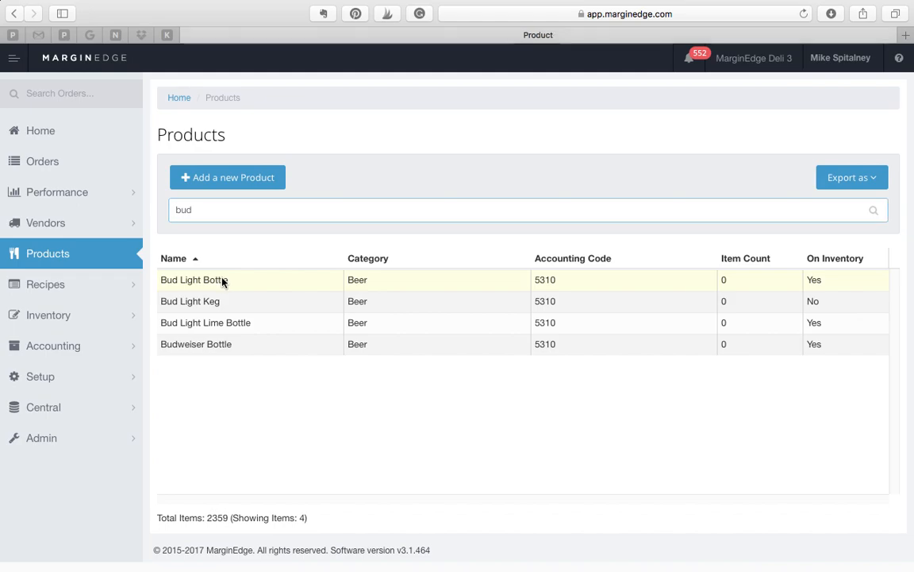
pyautogui.click(223, 283)
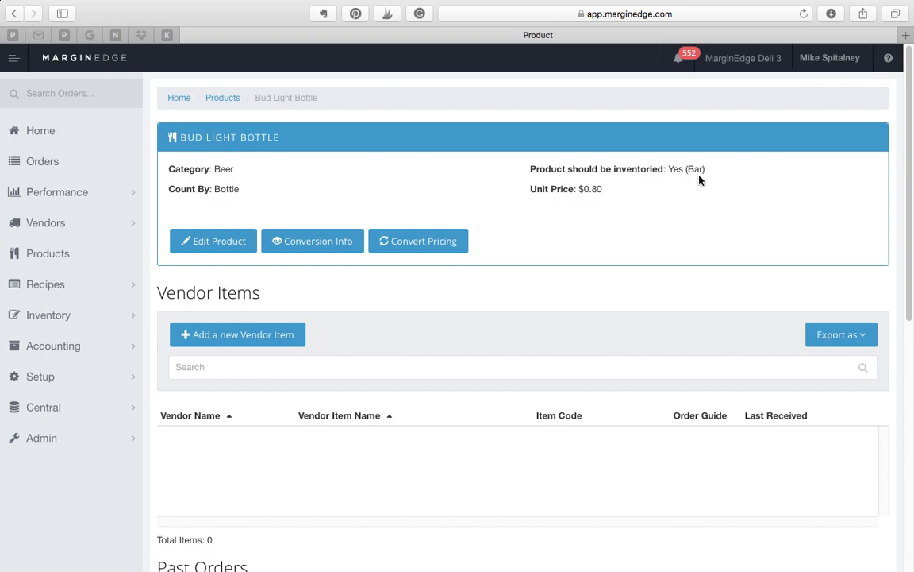
# Open the Bud Light Keg product for editing and mark it as a product that should be inventoried.
pyautogui.click(75, 252)
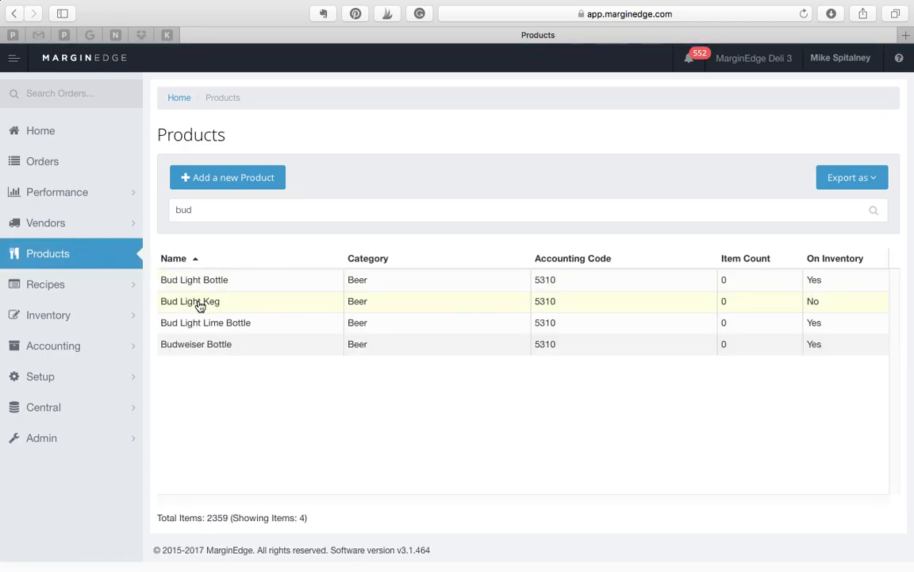
pyautogui.click(269, 307)
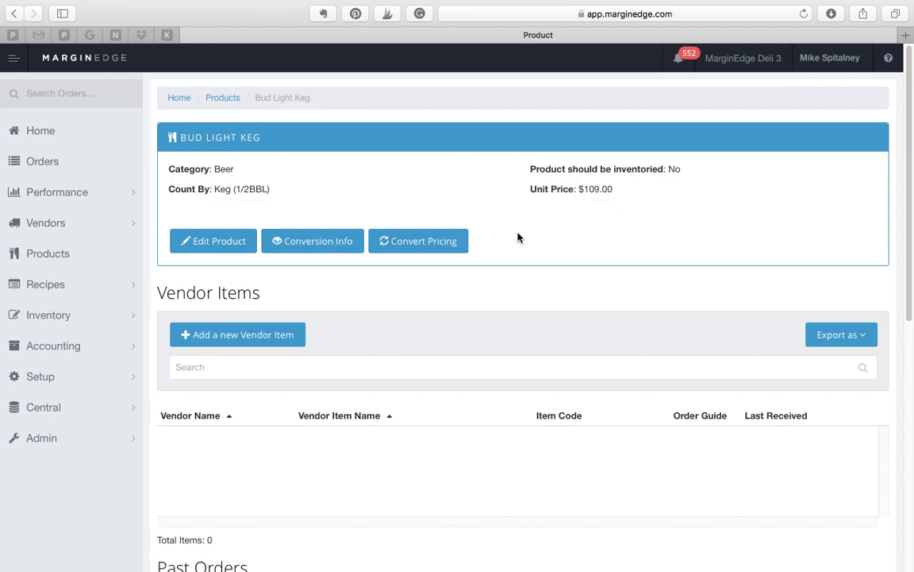
pyautogui.click(213, 242)
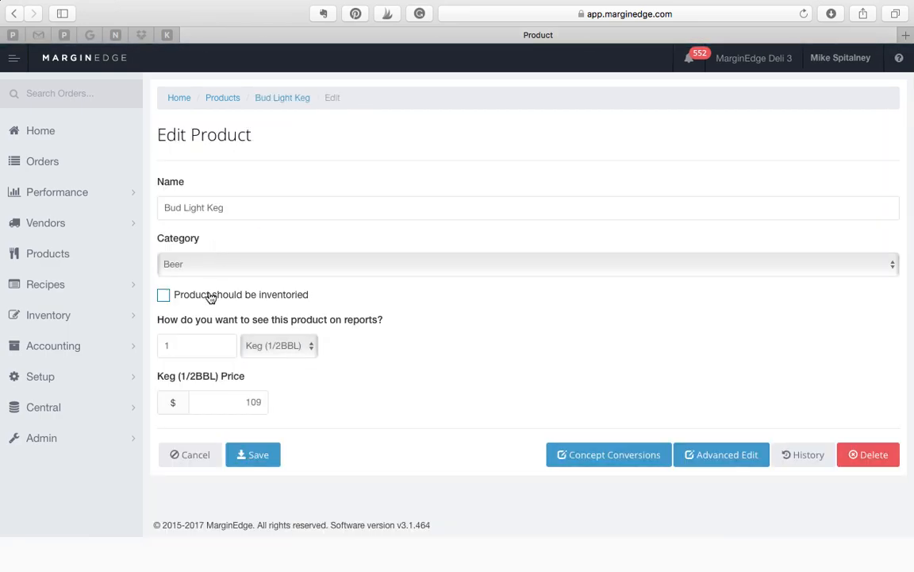
pyautogui.click(163, 295)
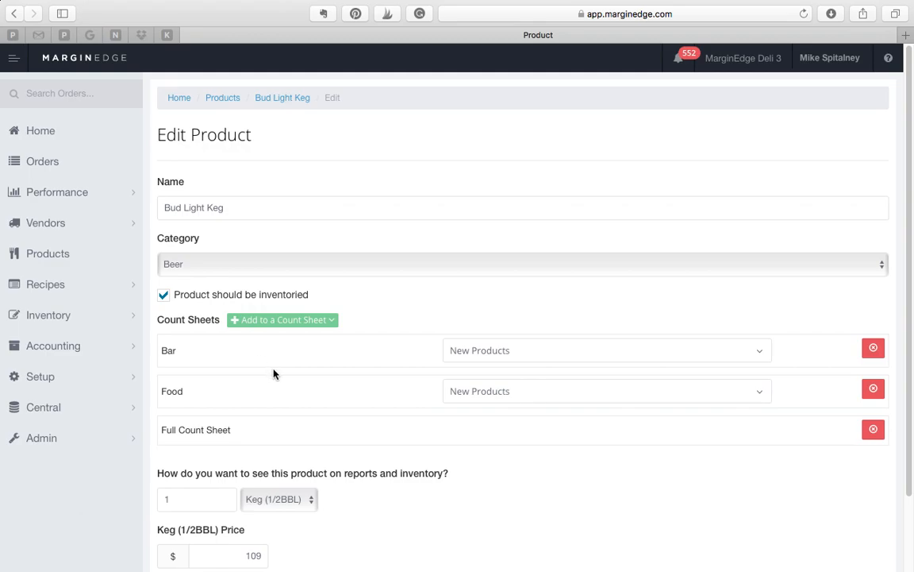
# Assign Bud Light Keg to the Beer - Draft section of the Bar count sheet and save the product.
pyautogui.click(487, 351)
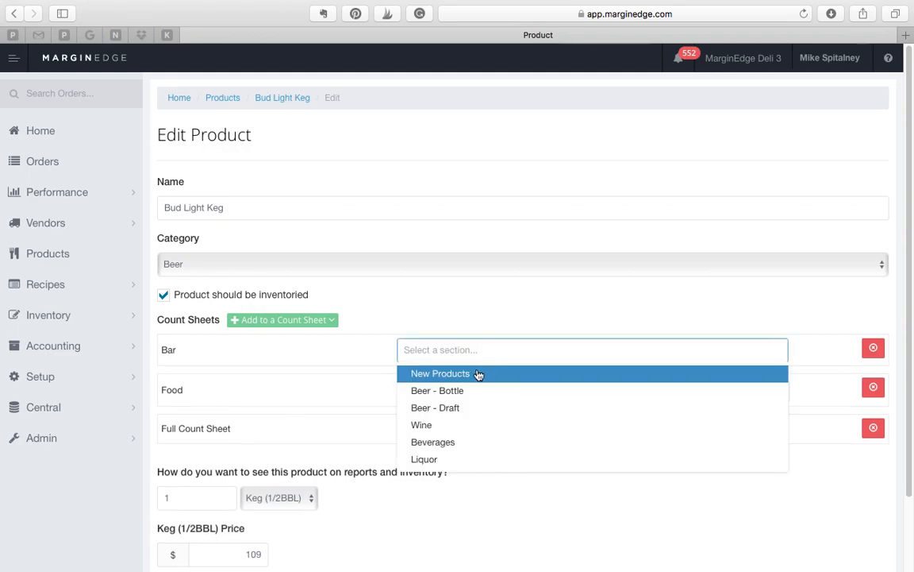
pyautogui.click(473, 407)
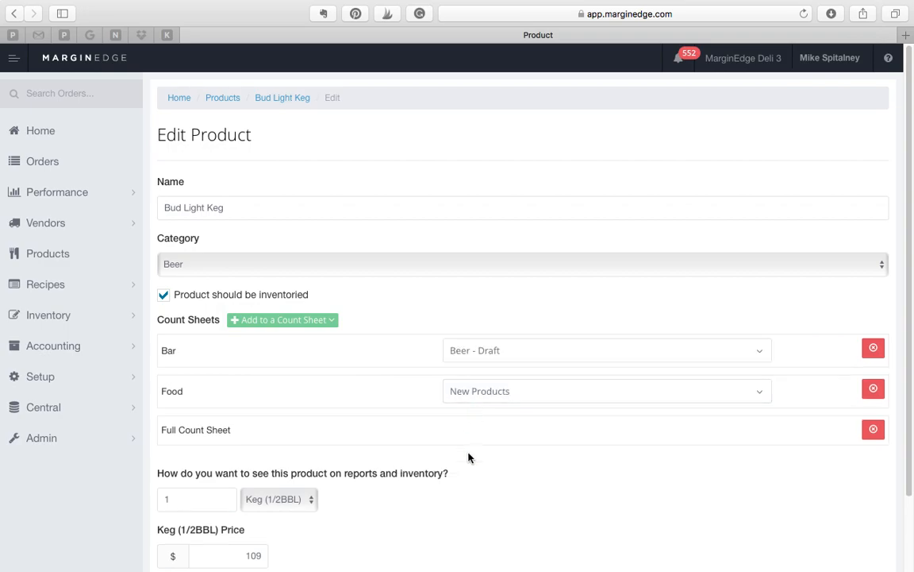
pyautogui.scroll(-3, 466, 459)
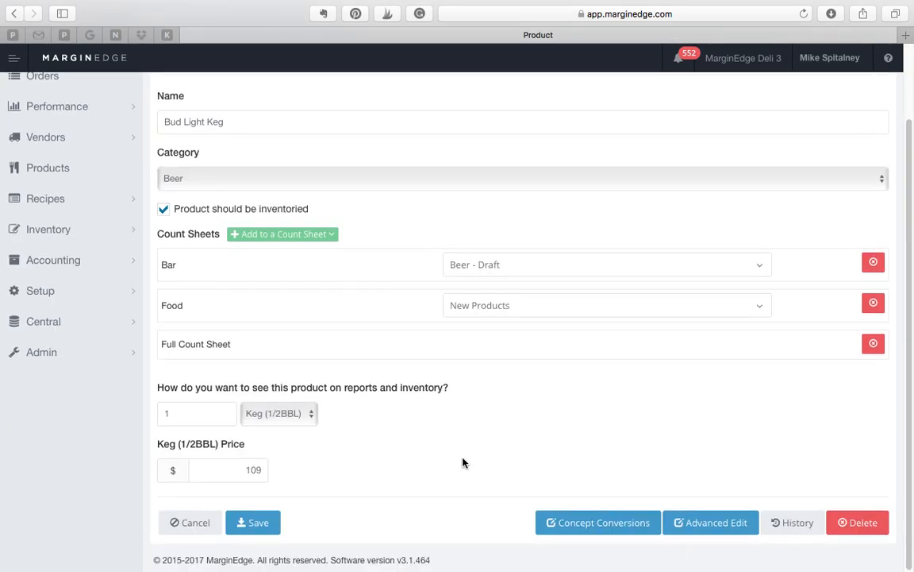
pyautogui.click(260, 528)
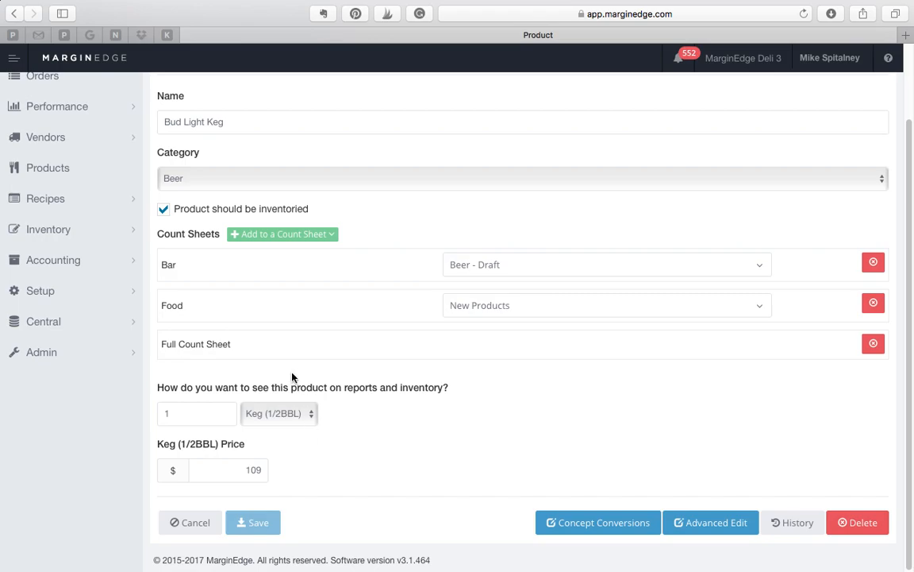
pyautogui.scroll(2, 198, 317)
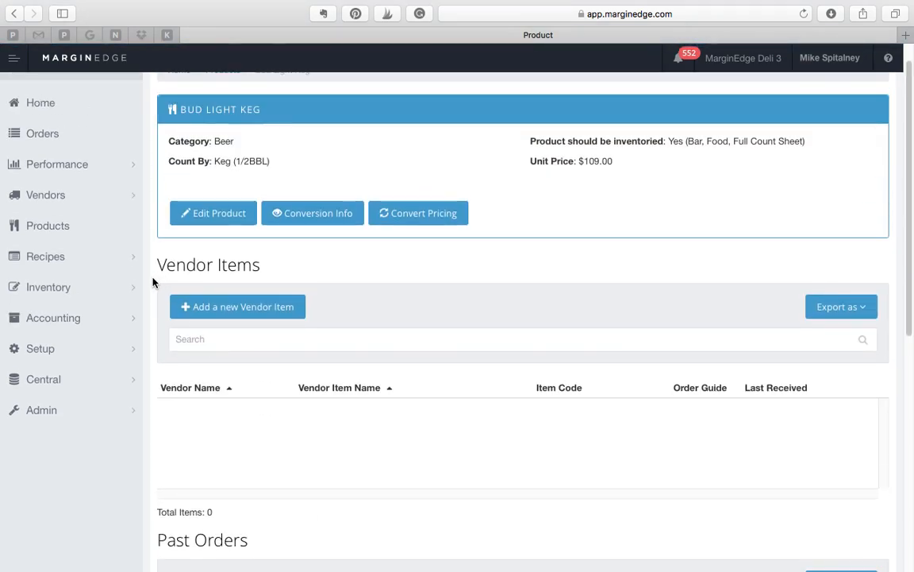
# Open the Food count sheet for editing from the inventory count sheets.
pyautogui.click(99, 289)
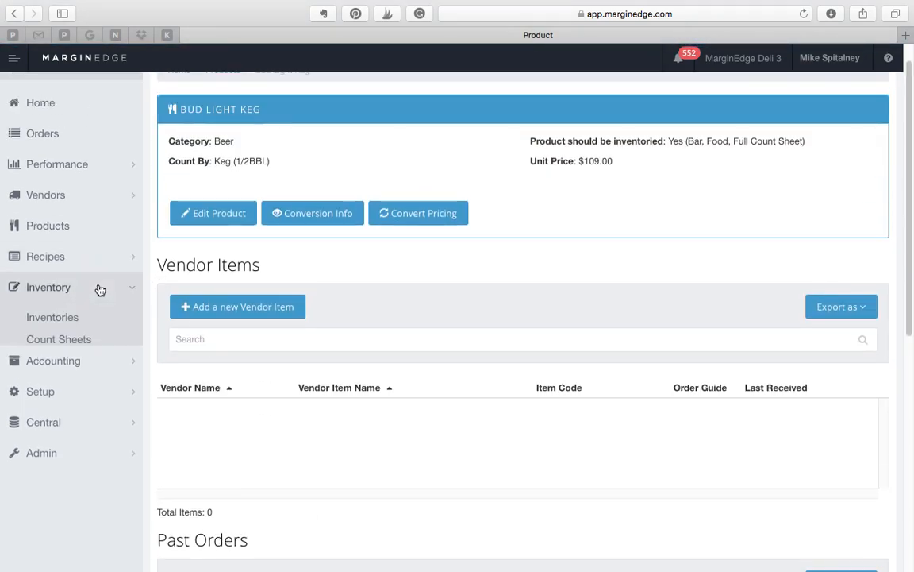
pyautogui.click(79, 343)
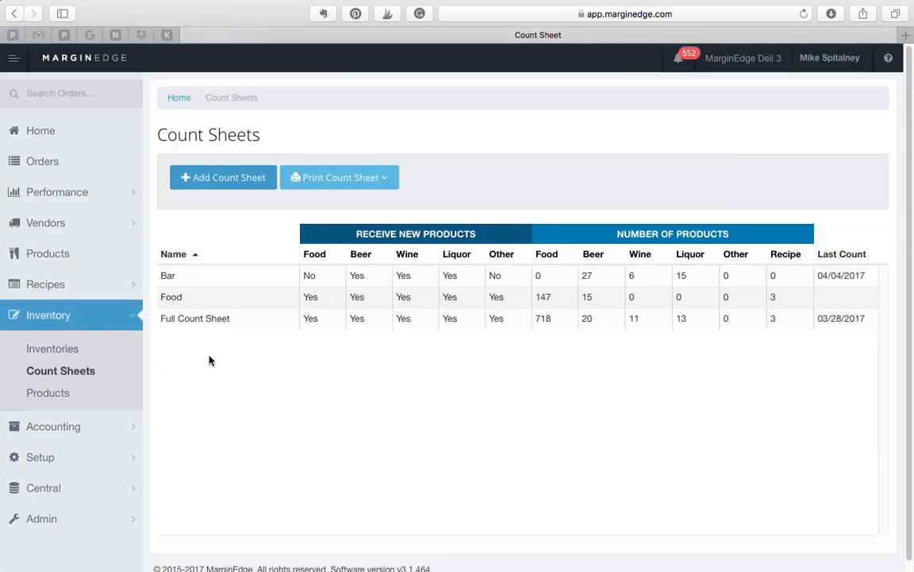
pyautogui.click(201, 299)
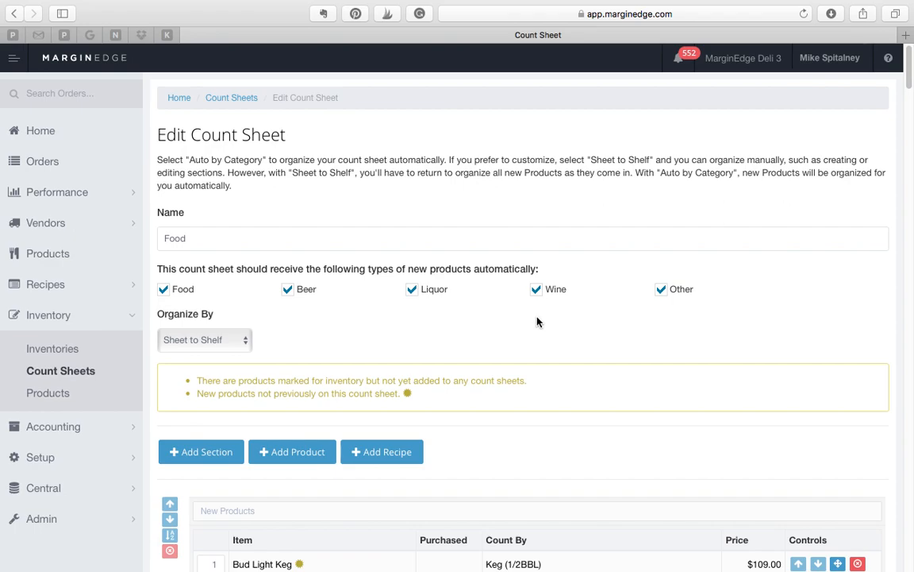
# Make the Food count sheet automatically receive only new Food products, excluding Beer, Liquor, Wine and Other.
pyautogui.click(162, 292)
pyautogui.click(162, 292)
pyautogui.click(288, 293)
pyautogui.click(412, 292)
pyautogui.click(535, 292)
pyautogui.click(662, 290)
pyautogui.scroll(-1, 316, 341)
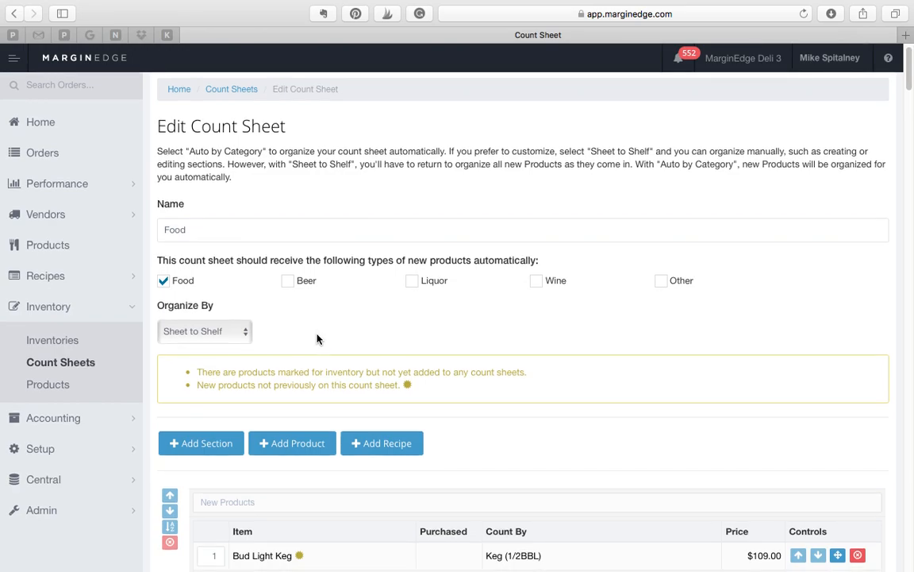
# Start adding a product to the Food count sheet, view the option for a whole category, and return to adding one product.
pyautogui.scroll(-1, 319, 337)
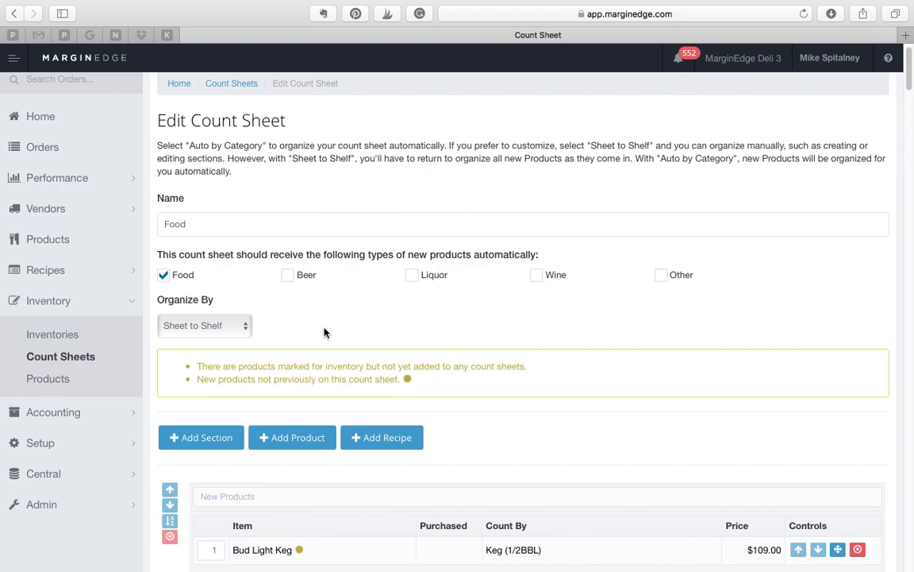
pyautogui.scroll(-1, 324, 332)
pyautogui.scroll(-4, 323, 331)
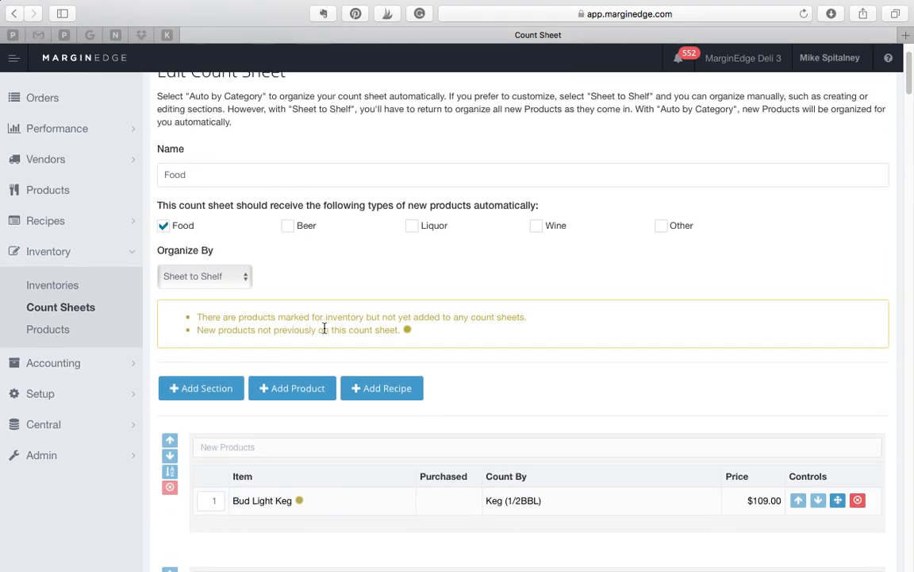
pyautogui.scroll(1, 323, 330)
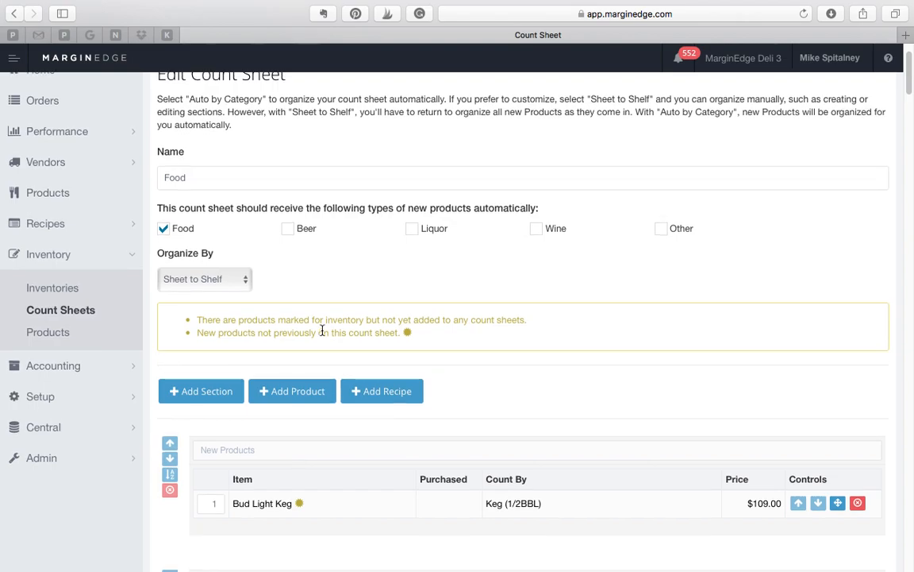
pyautogui.click(307, 396)
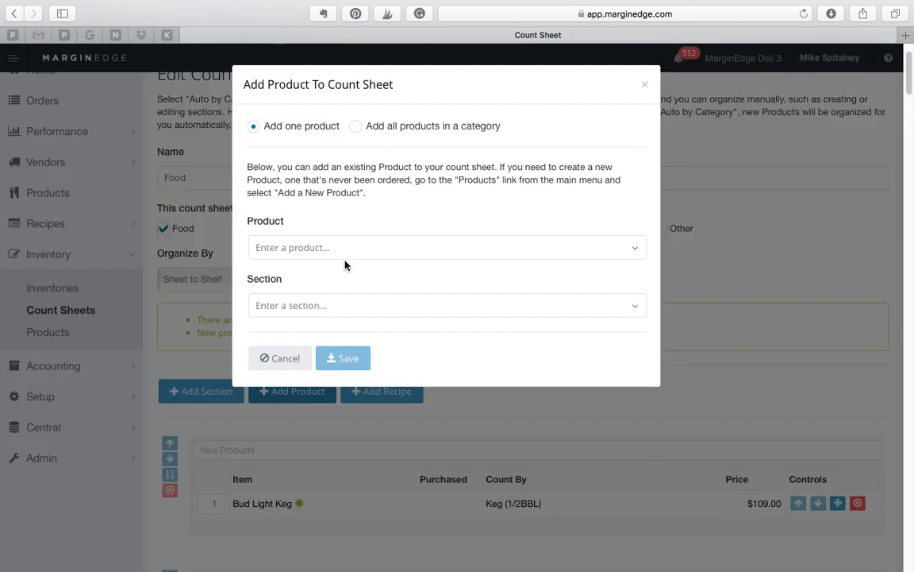
pyautogui.click(357, 127)
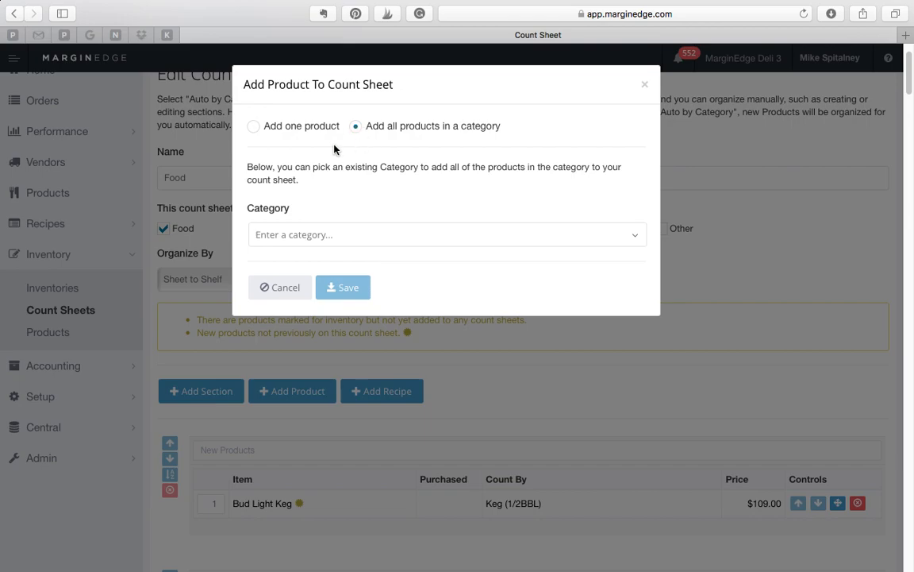
pyautogui.click(254, 128)
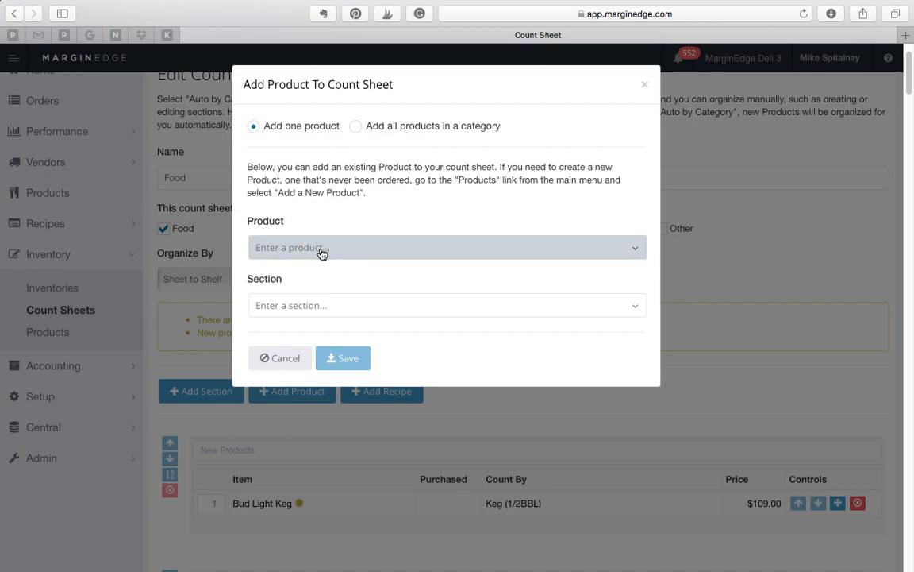
# Search for "cream c" and choose Cream Cheese Whipped as the product to add to the count sheet.
pyautogui.click(350, 245)
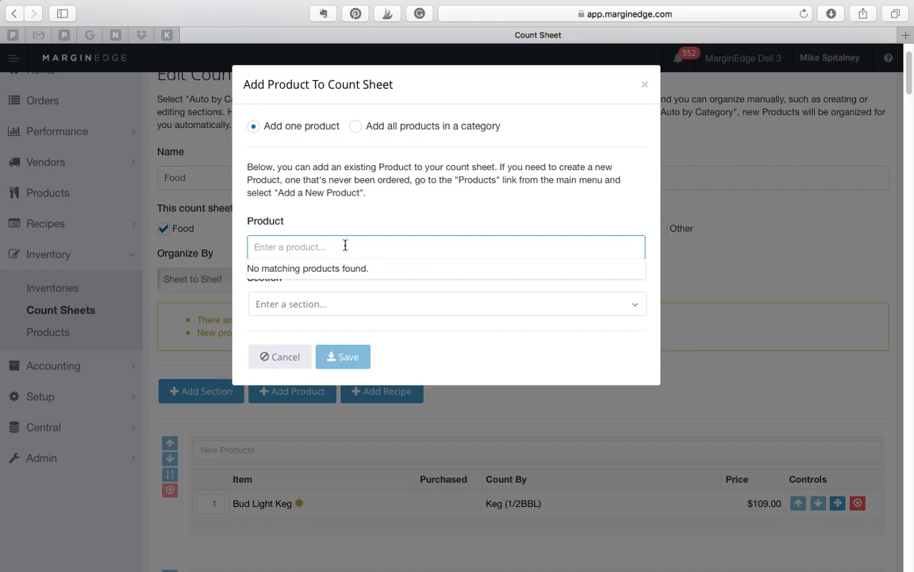
pyautogui.write('crea')
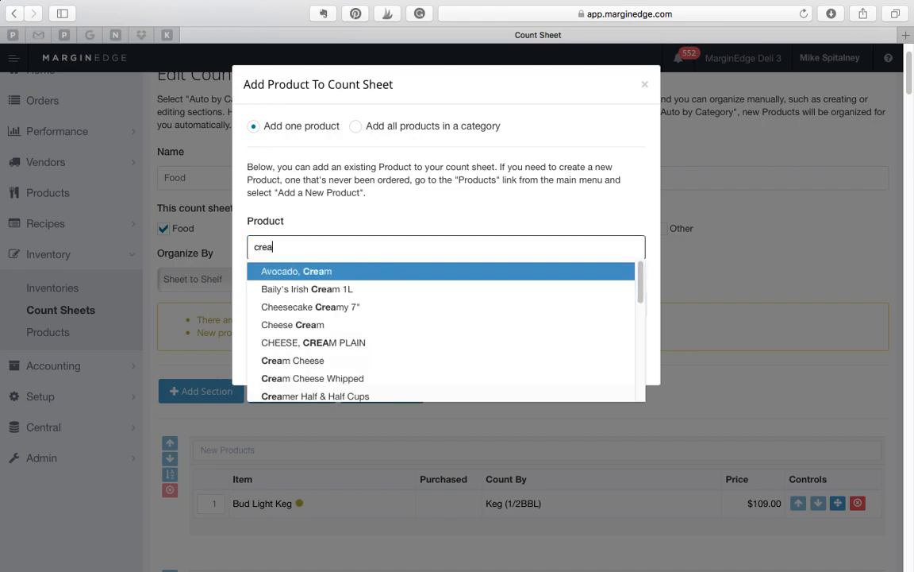
pyautogui.write('m c')
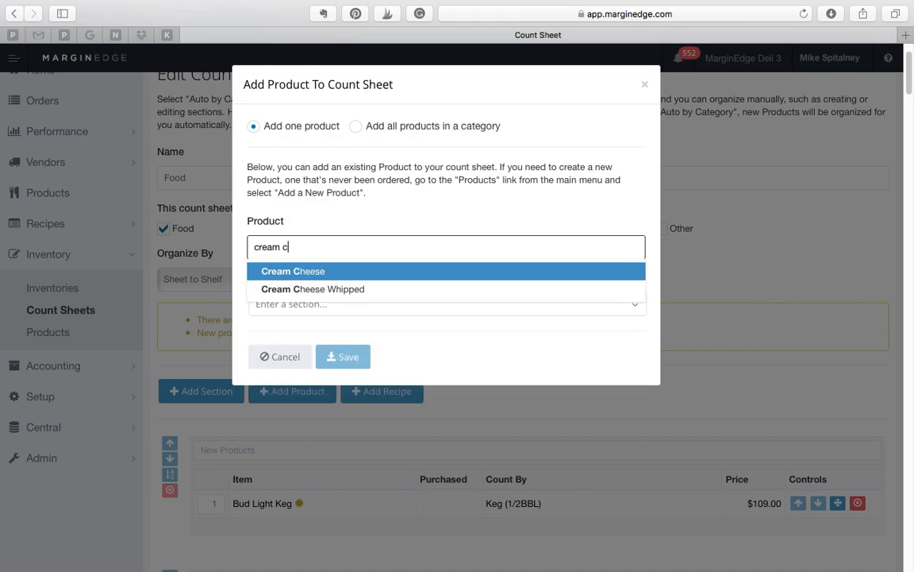
pyautogui.click(333, 289)
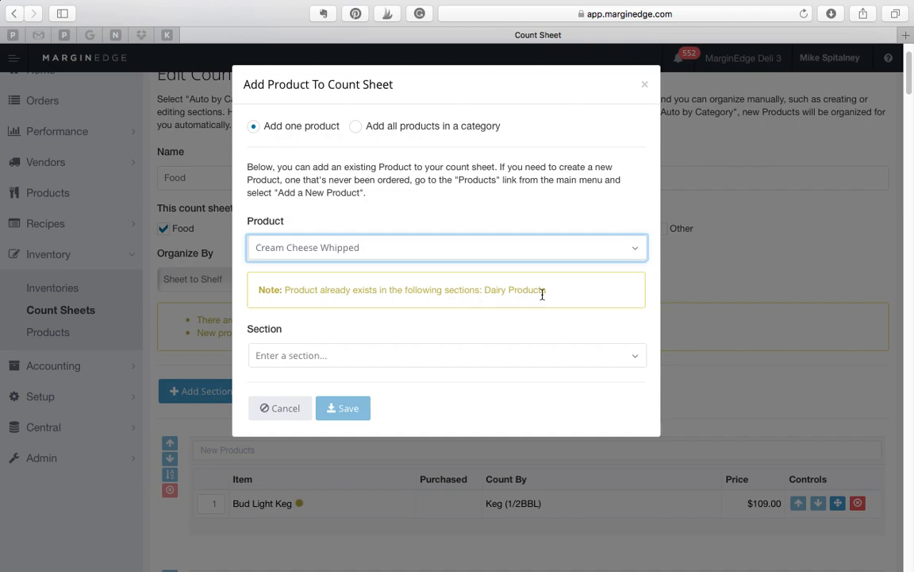
# Add Creamer Half & Half Cups to the Dairy Products section of the count sheet and check its entry there.
pyautogui.click(368, 255)
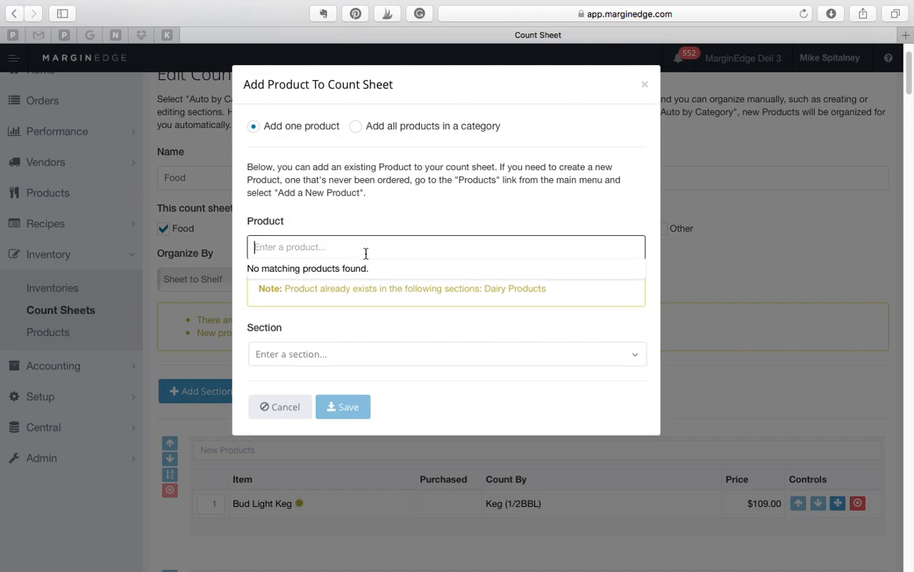
pyautogui.write('creamer')
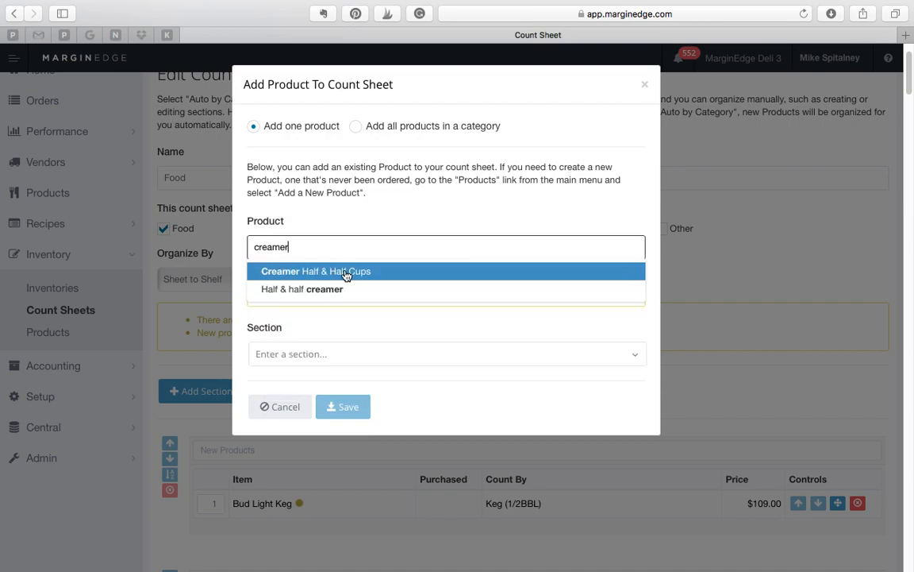
pyautogui.click(346, 274)
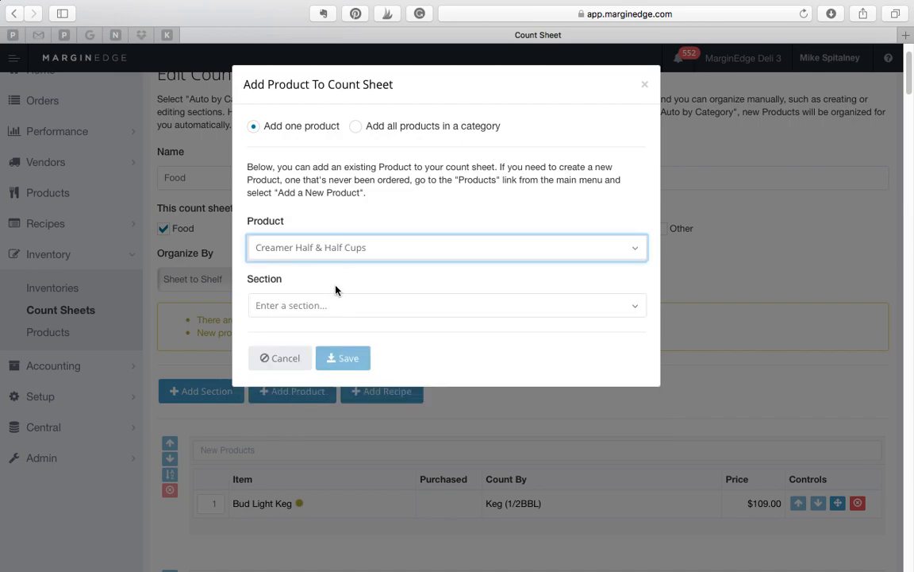
pyautogui.click(333, 310)
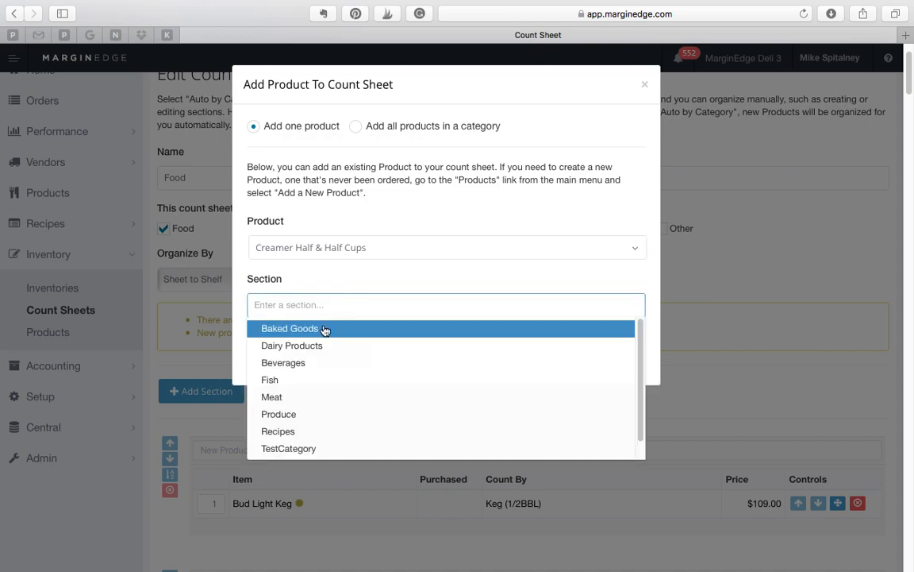
pyautogui.click(320, 346)
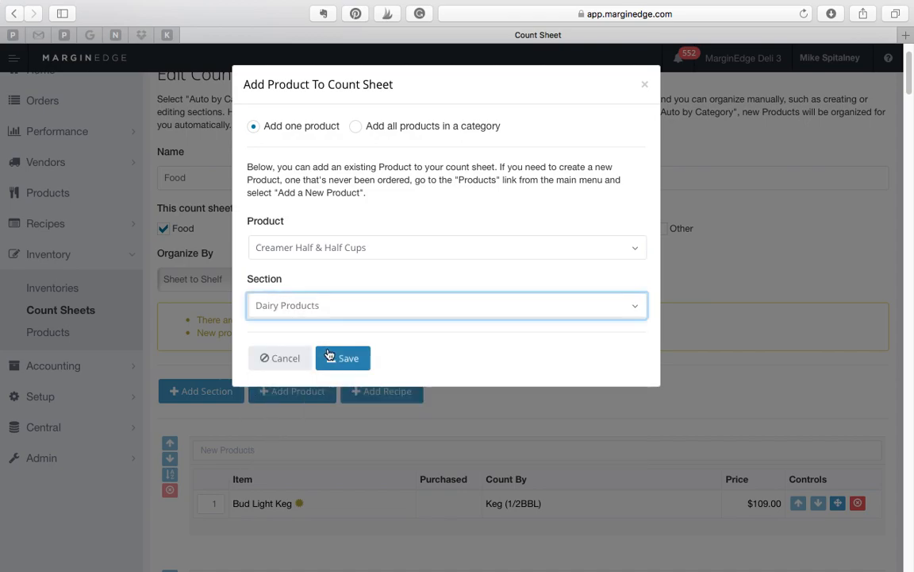
pyautogui.click(347, 359)
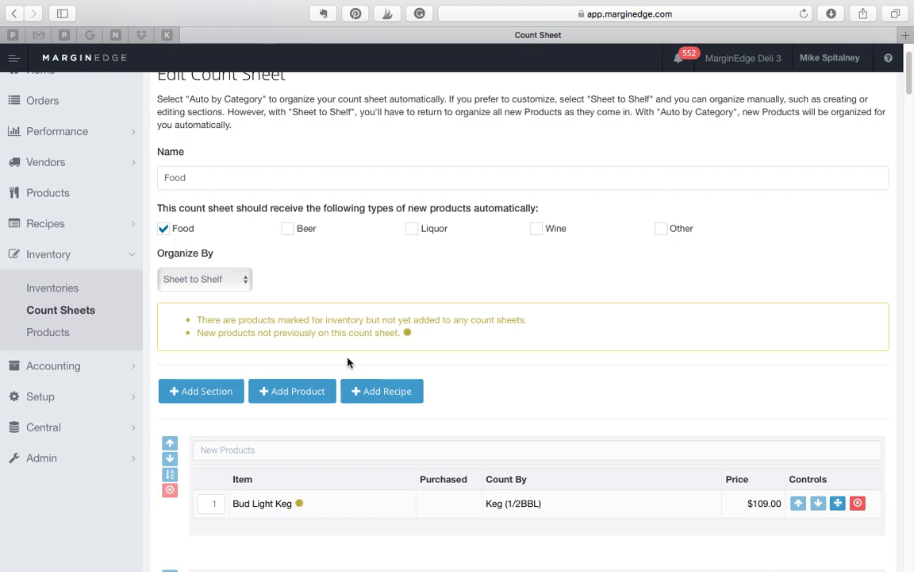
pyautogui.scroll(-2, 430, 373)
pyautogui.scroll(-15, 430, 373)
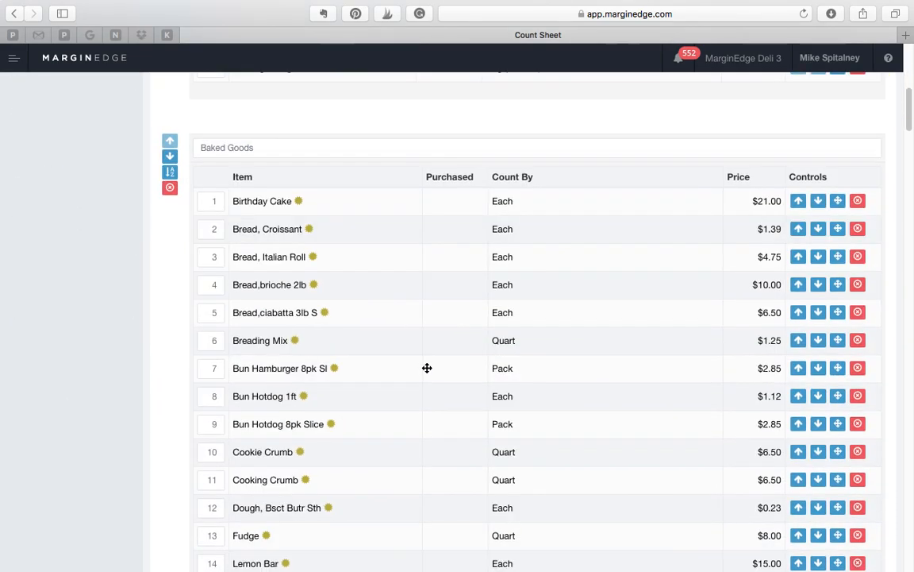
pyautogui.scroll(-3, 427, 367)
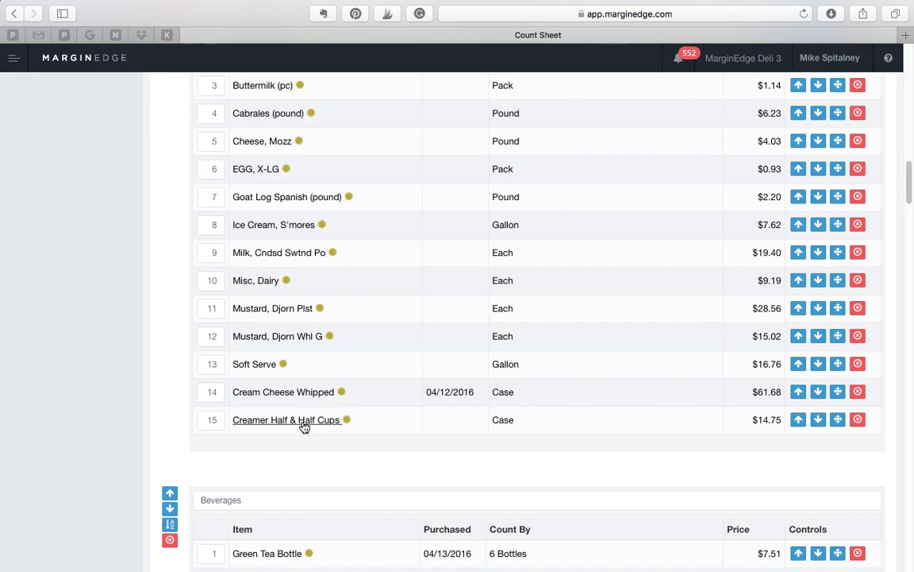
# Open the inventory configuration of Cream Cheese Whipped in the Dairy Products section and rename the product "Cream Cheese - Whipped".
pyautogui.scroll(1, 379, 418)
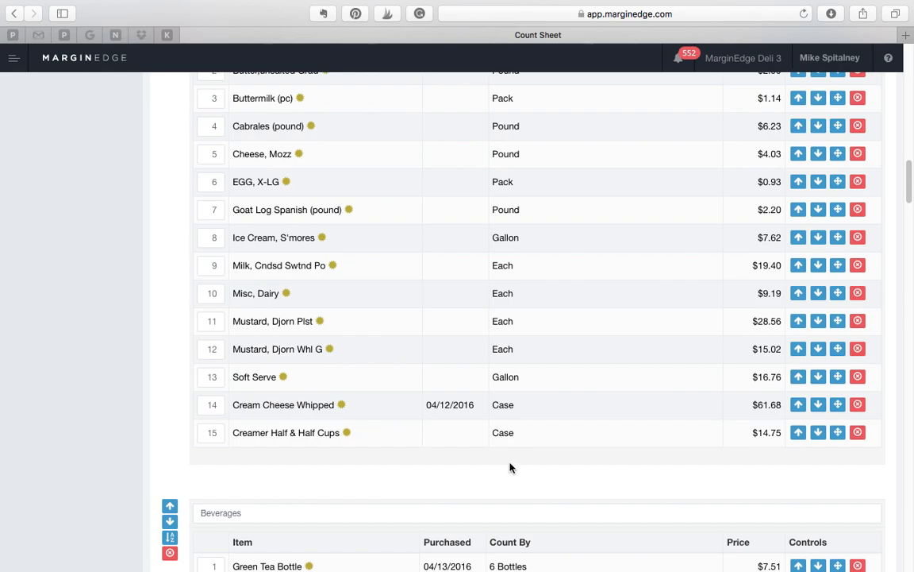
pyautogui.scroll(15, 510, 467)
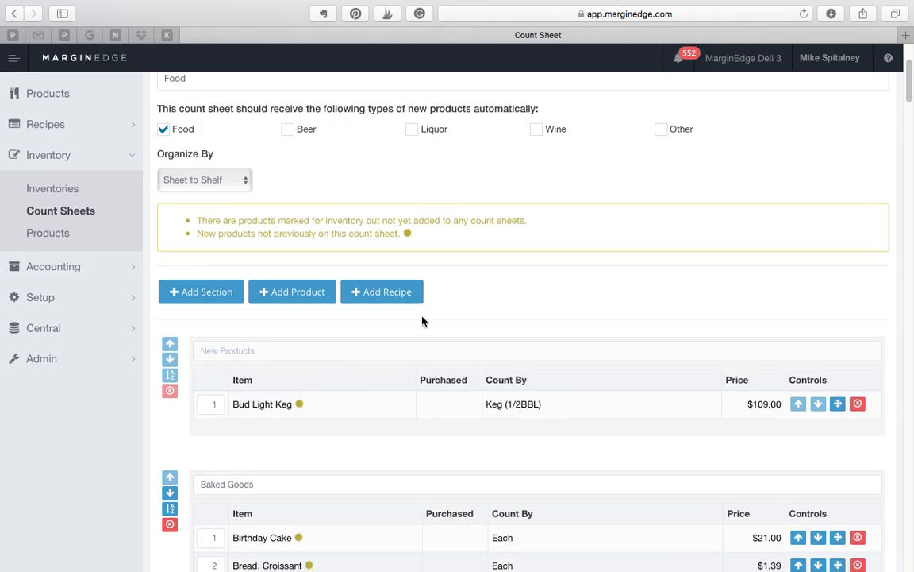
pyautogui.scroll(-1, 422, 321)
pyautogui.scroll(-3, 397, 351)
pyautogui.scroll(-6, 398, 351)
pyautogui.scroll(-15, 400, 399)
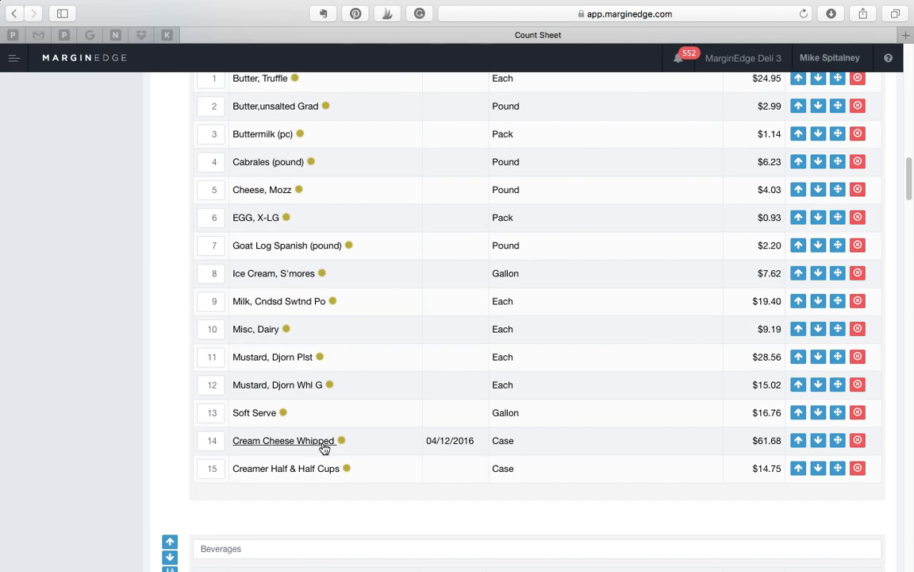
pyautogui.click(506, 446)
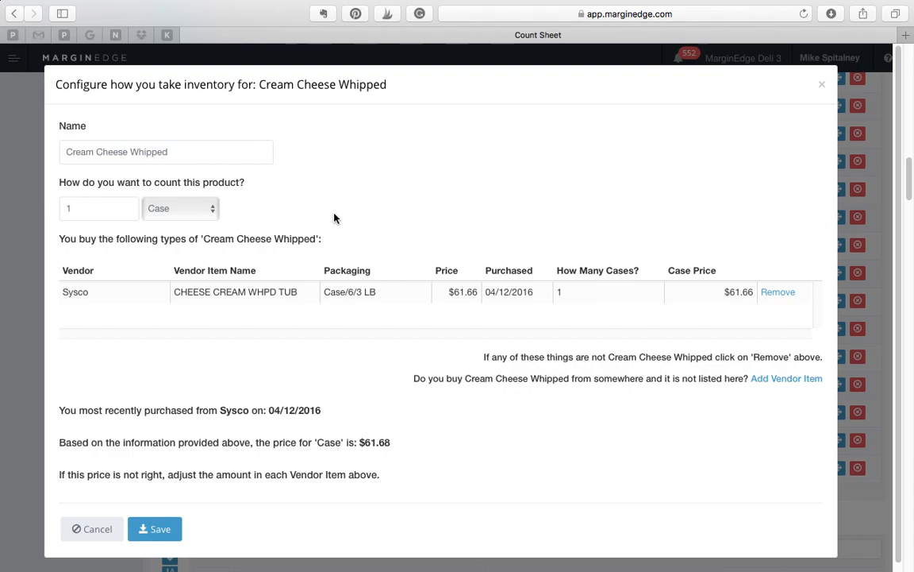
pyautogui.click(132, 152)
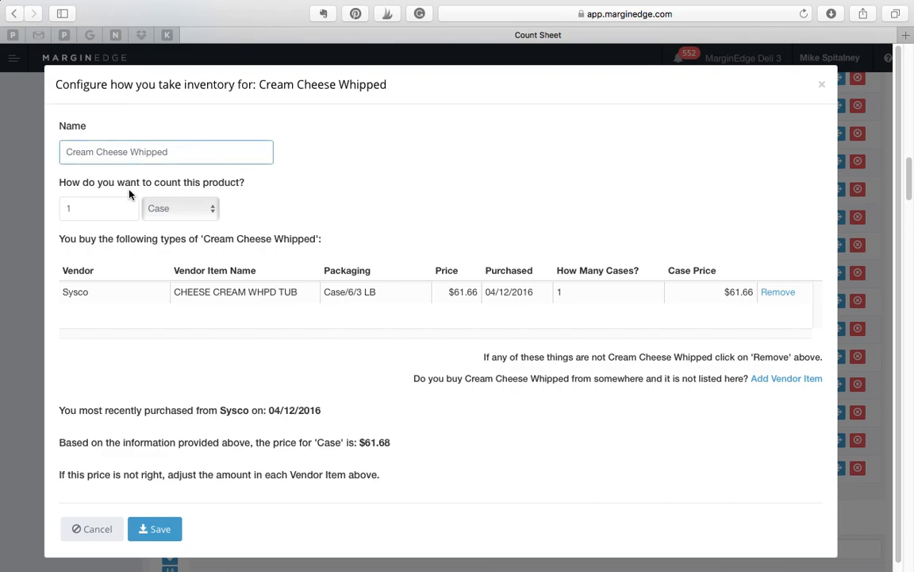
pyautogui.write('-')
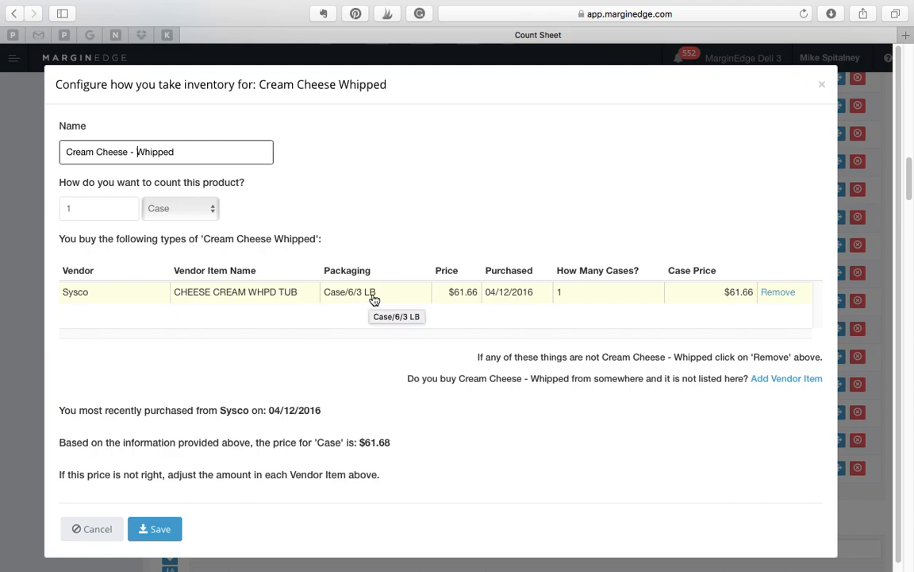
# Count the whipped cream cheese by Tub, set its Sysco vendor item to 6 tubs, and save the configuration.
pyautogui.click(181, 208)
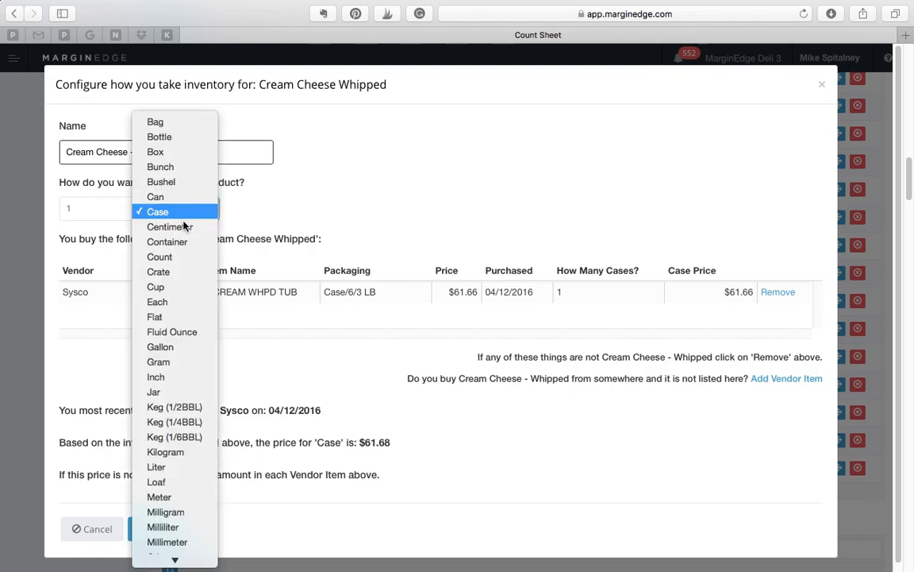
pyautogui.scroll(-5, 182, 378)
pyautogui.scroll(-1, 181, 505)
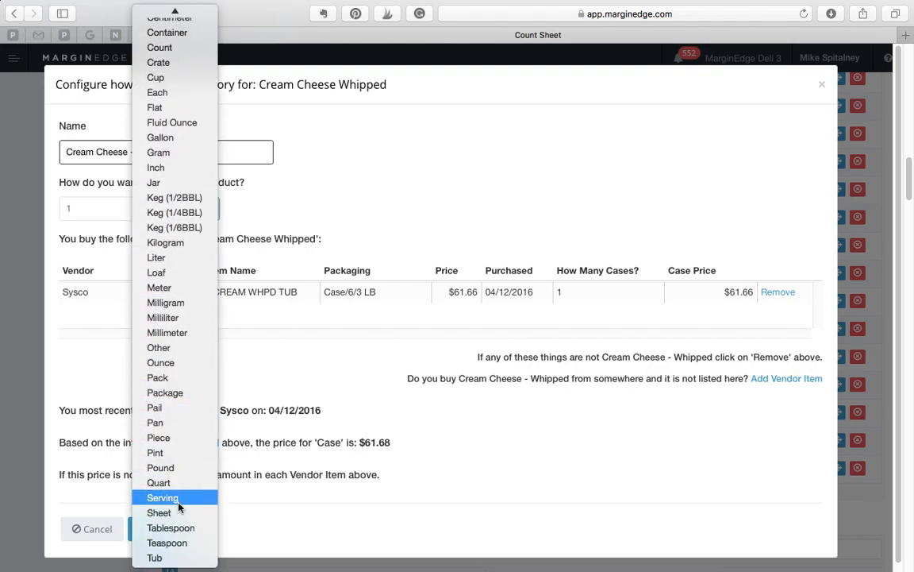
pyautogui.click(164, 556)
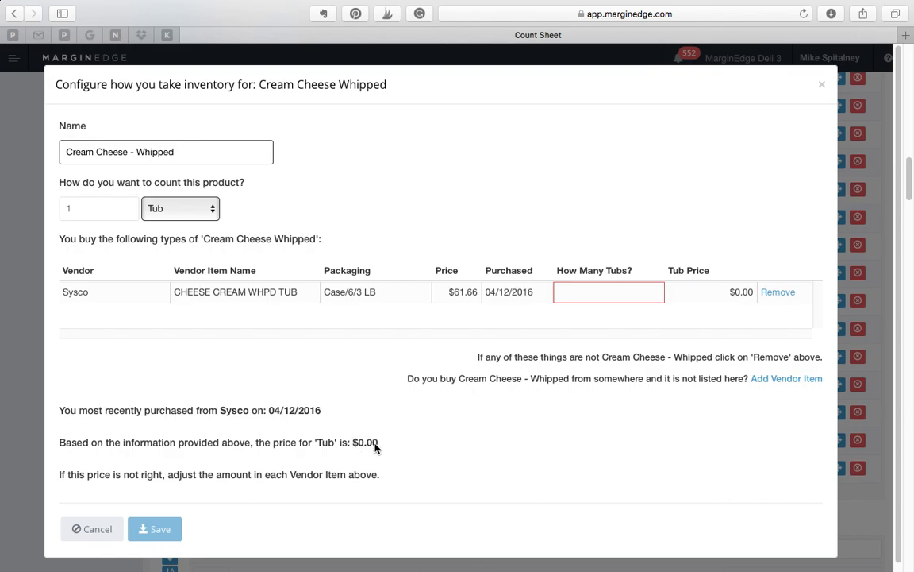
pyautogui.click(618, 291)
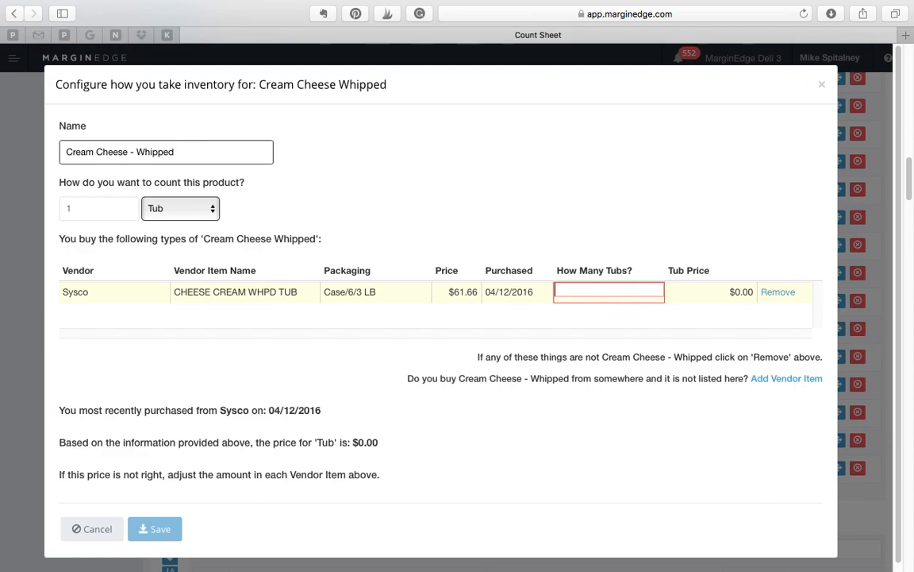
pyautogui.write('6')
pyautogui.click(604, 343)
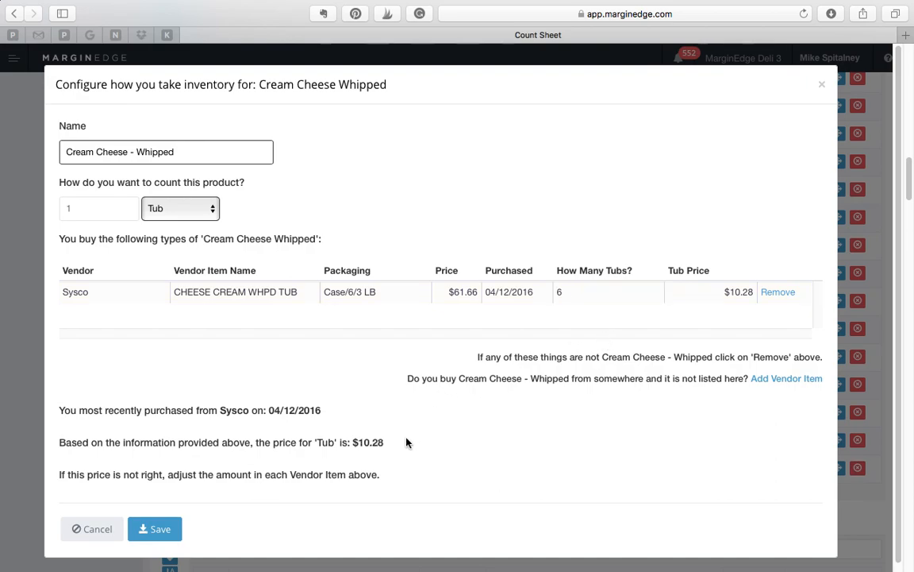
pyautogui.click(152, 529)
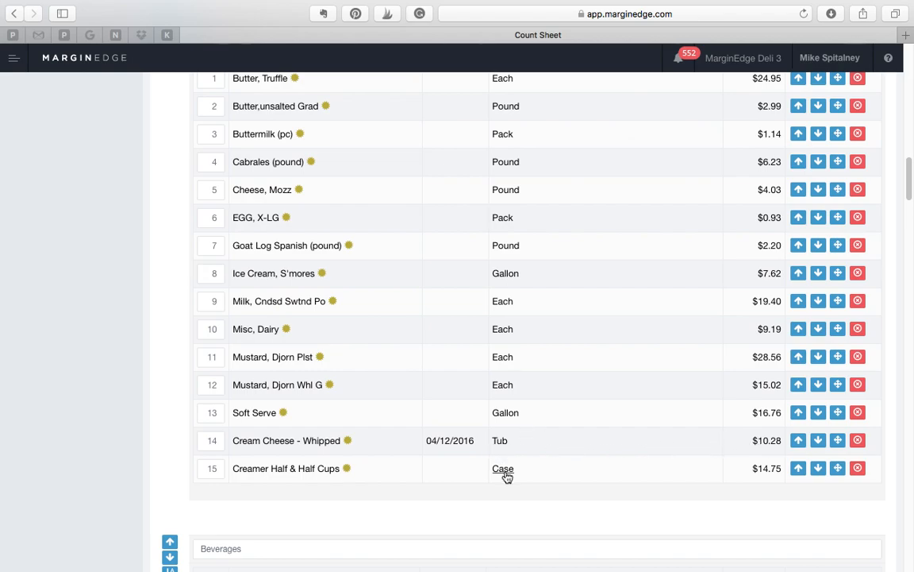
# Open the inventory configuration of Green Tea Bottle in the Beverages section and set it to be counted by 1 Case.
pyautogui.scroll(-2, 507, 474)
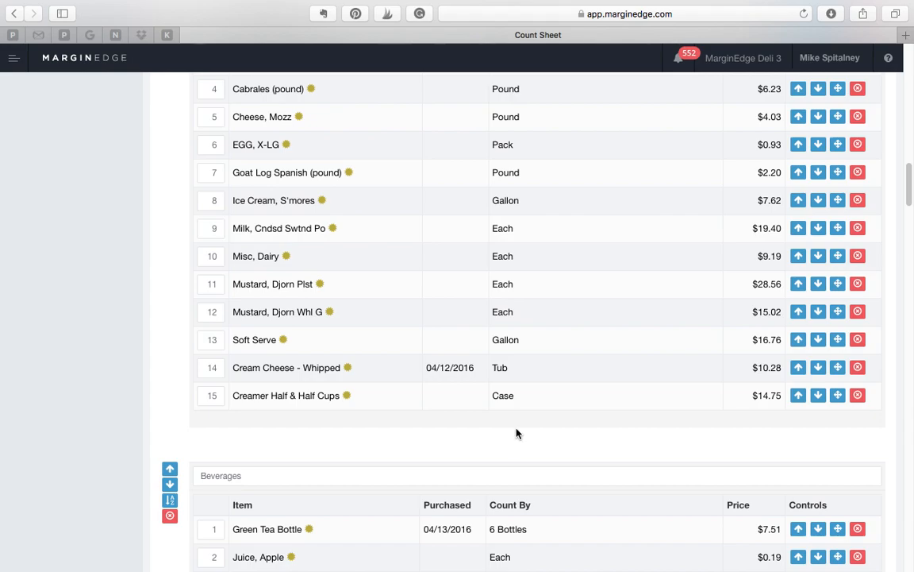
pyautogui.scroll(-3, 516, 433)
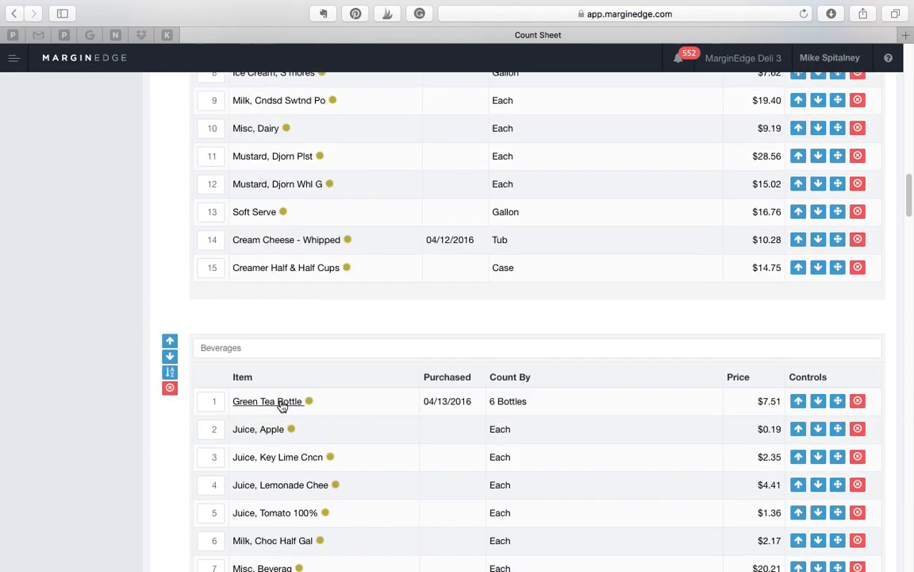
pyautogui.click(508, 403)
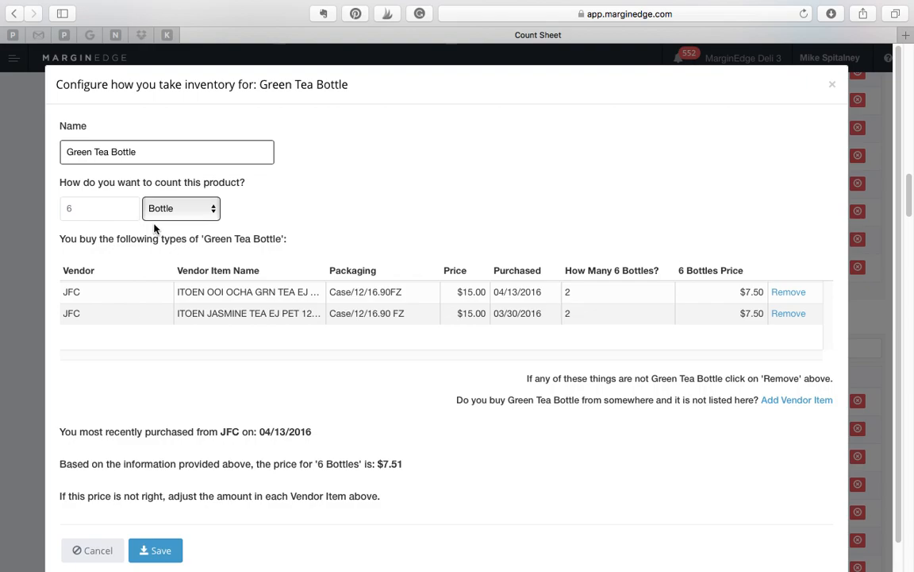
pyautogui.moveTo(72, 207); pyautogui.dragTo(52, 207)
pyautogui.write('1')
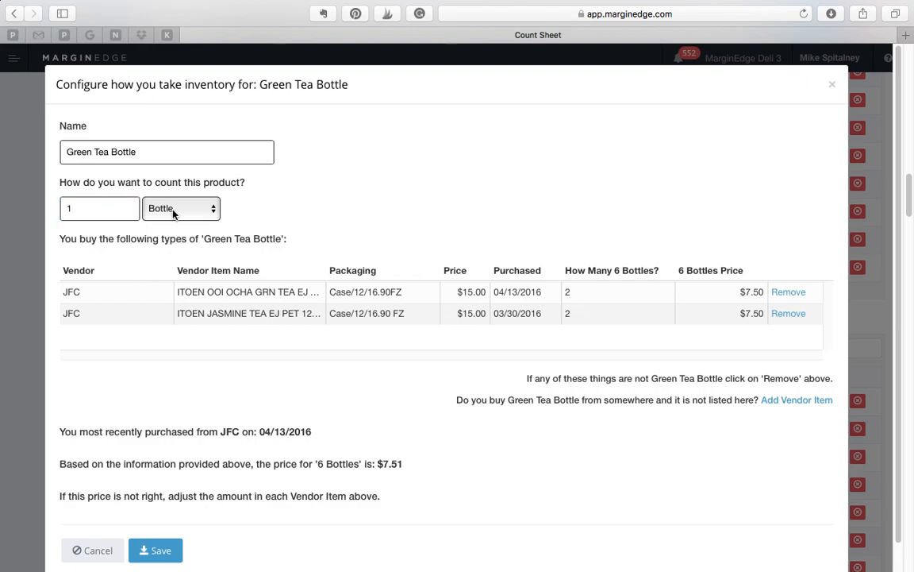
pyautogui.click(174, 212)
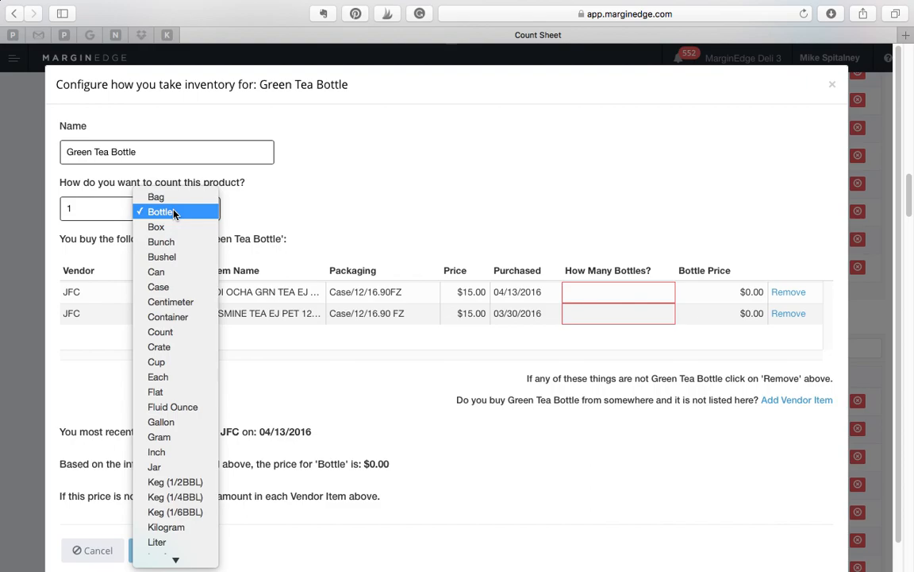
pyautogui.click(176, 285)
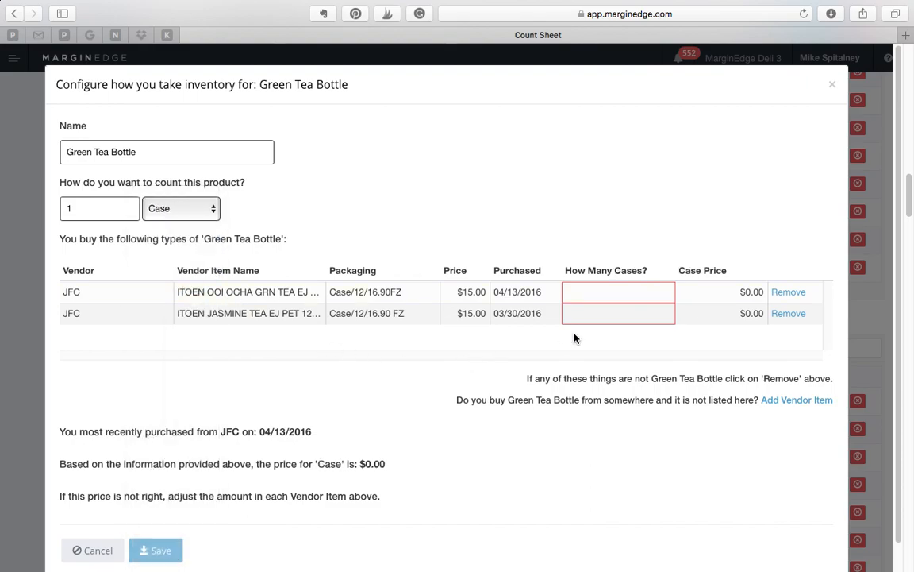
# Set the number of cases to 1 for both JFC vendor items of Green Tea Bottle and save the configuration.
pyautogui.click(630, 295)
pyautogui.write('1')
pyautogui.click(621, 314)
pyautogui.write('1')
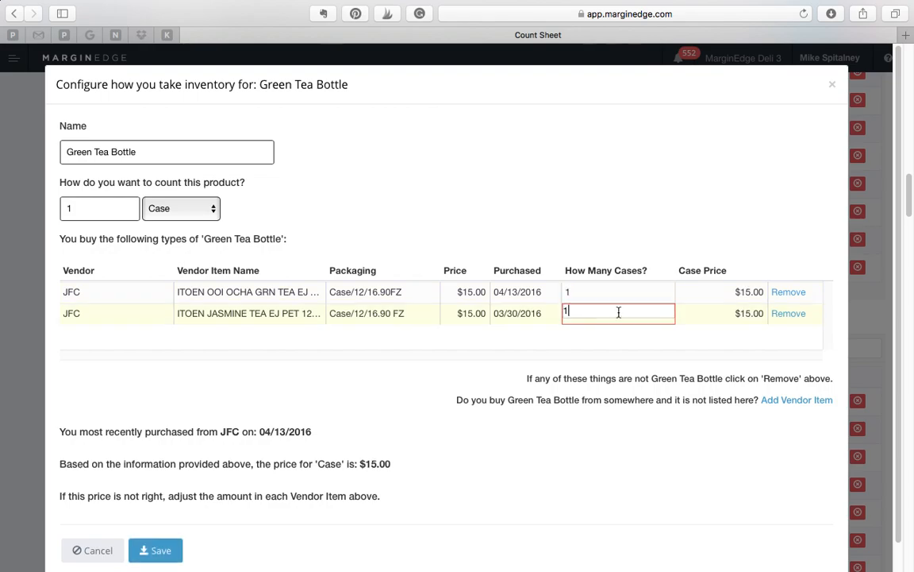
pyautogui.click(461, 389)
pyautogui.tripleClick(461, 389)
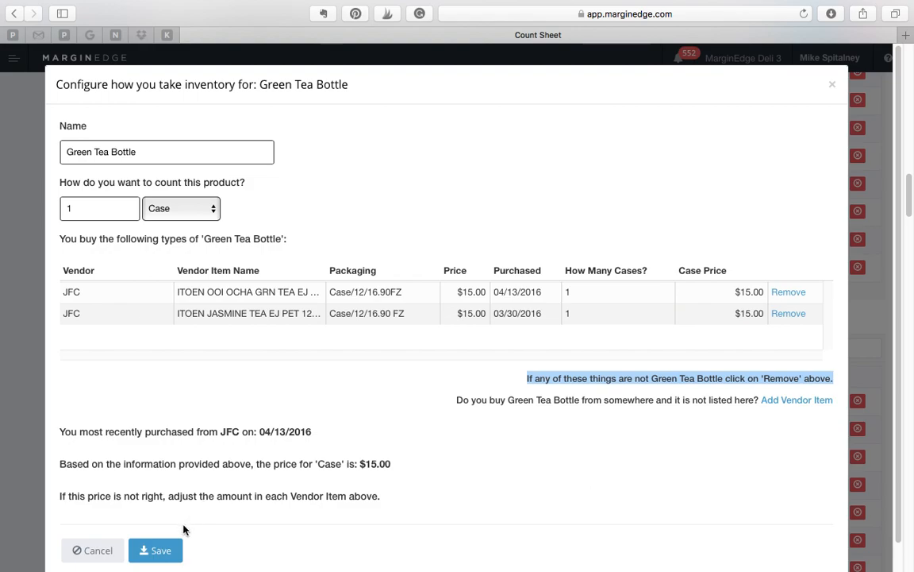
pyautogui.click(155, 551)
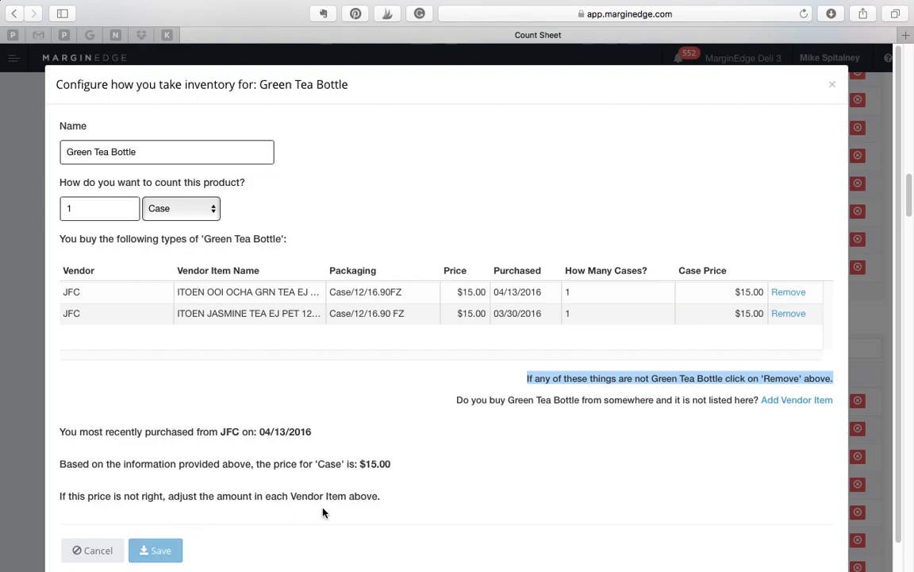